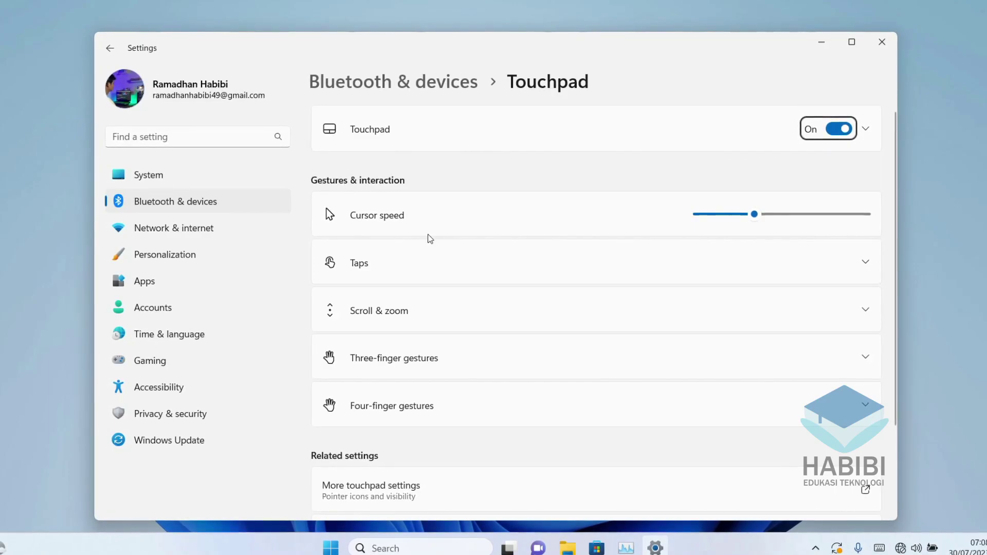
Step: Turn the touchpad off and back on
click(773, 95)
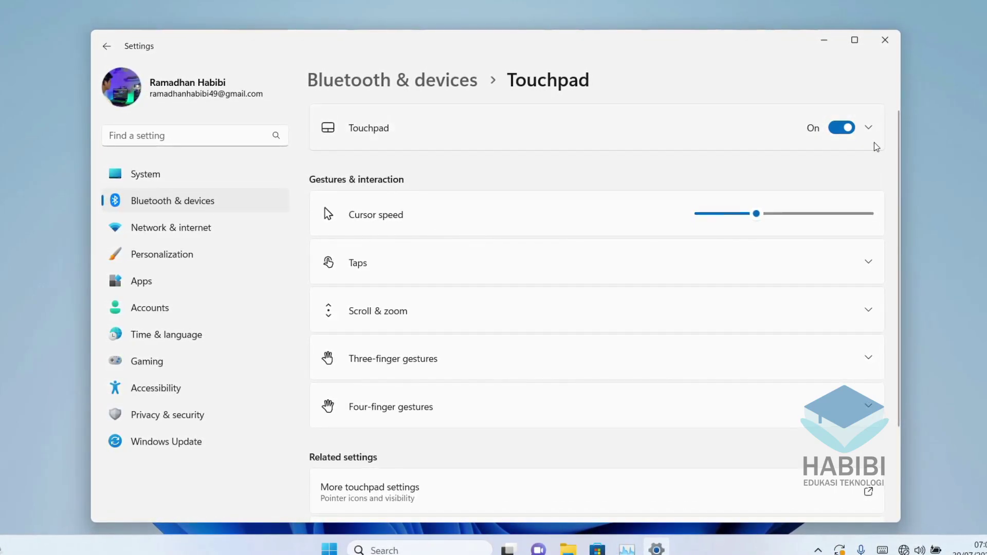
click(846, 130)
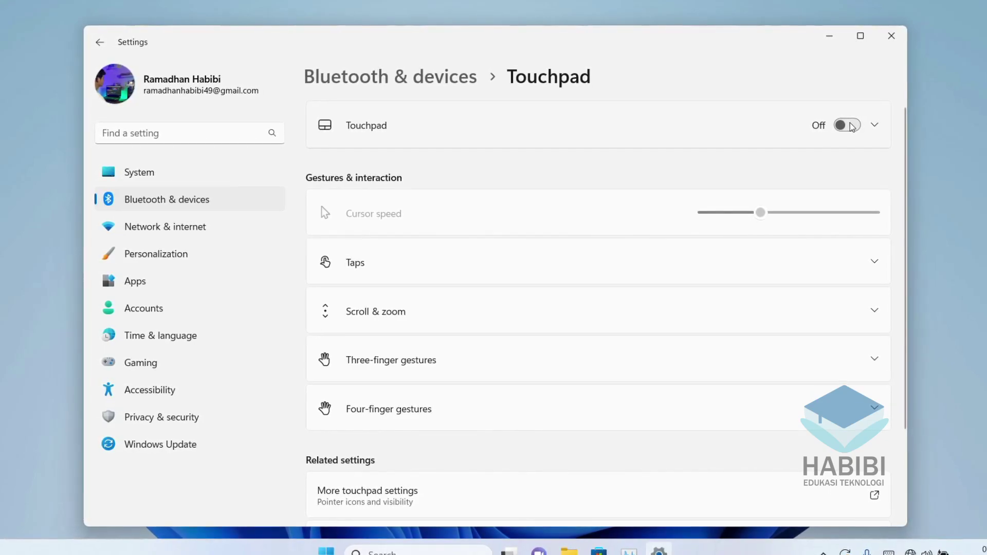
click(851, 125)
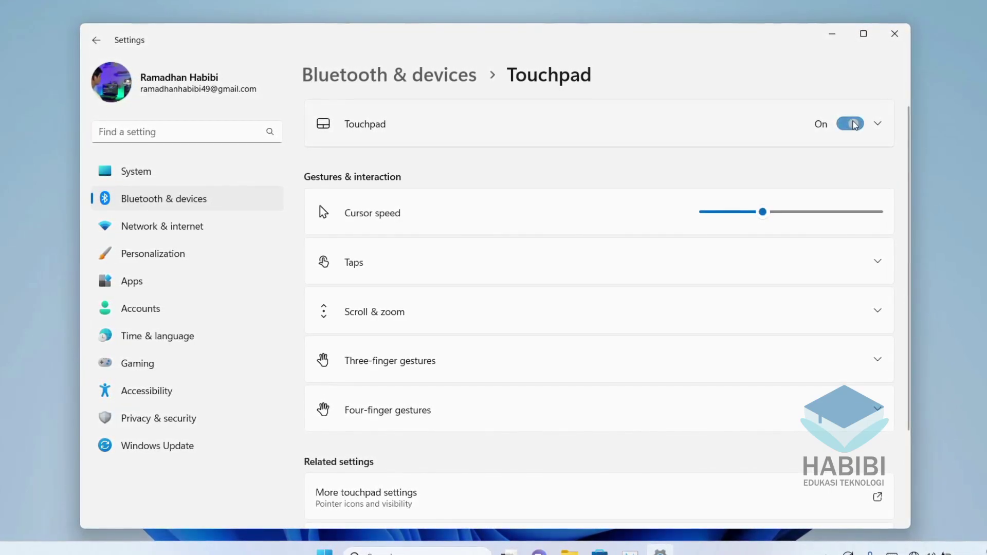
Step: Expand the touchpad options, set the touchpad to stay on when a mouse is connected, and close the settings window
click(880, 122)
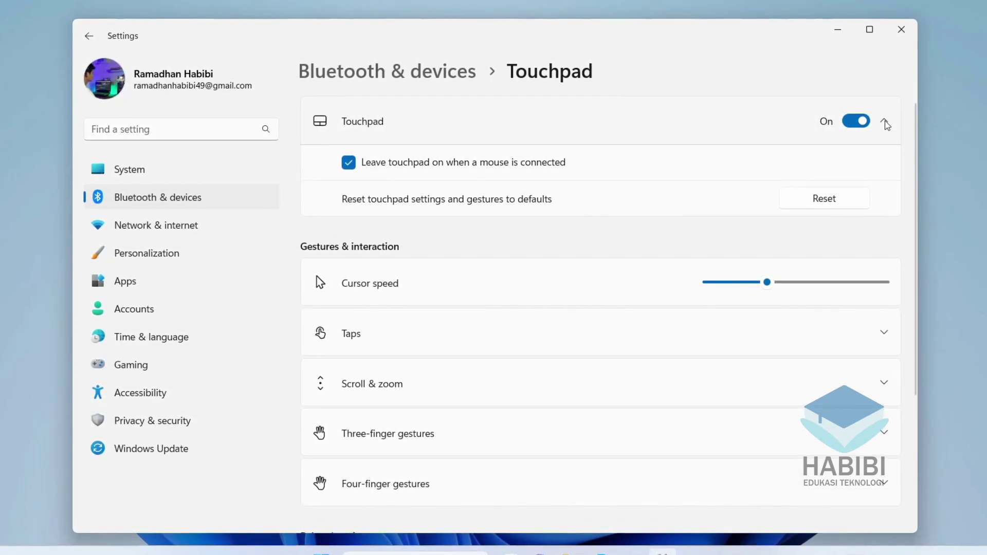
click(885, 124)
click(889, 124)
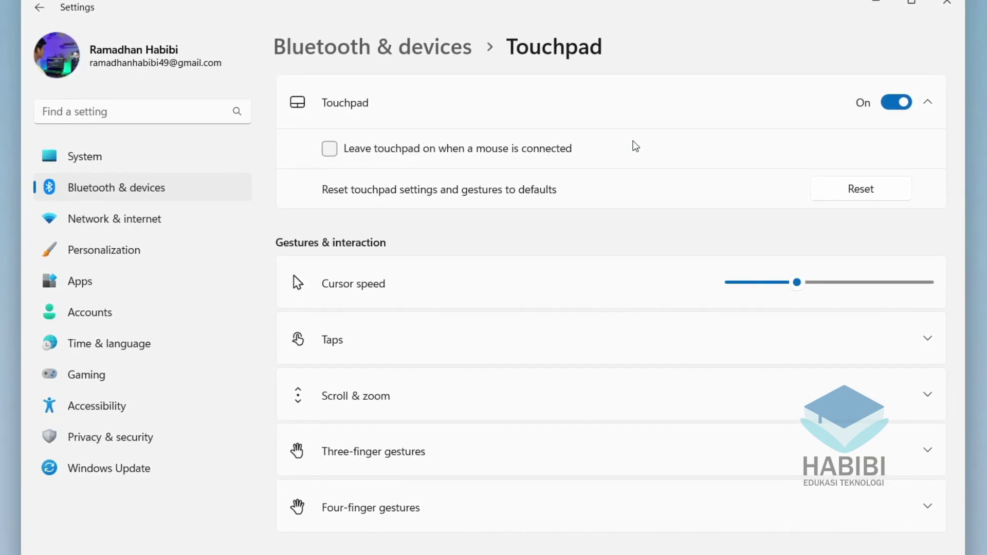
click(328, 146)
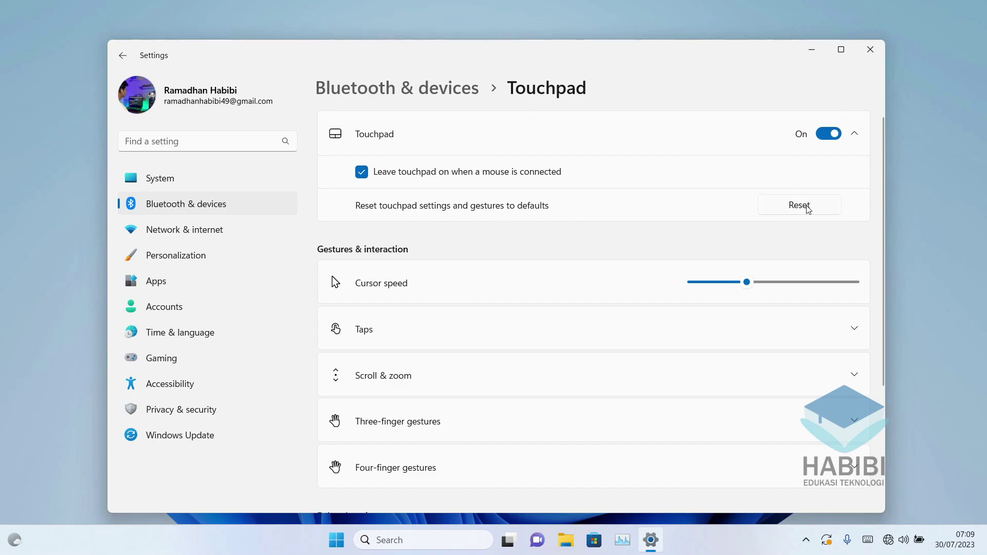
scroll(791, 212, down, 3)
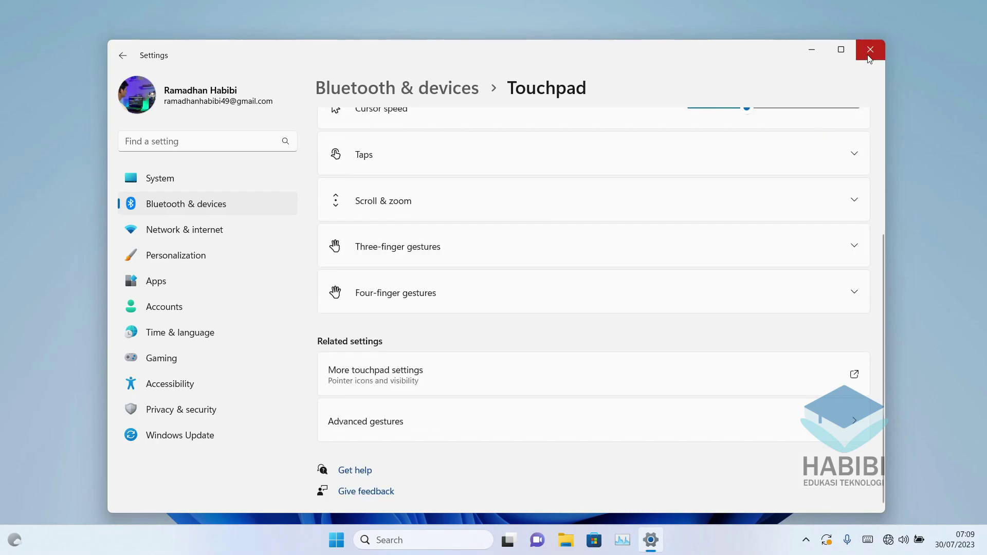
click(869, 50)
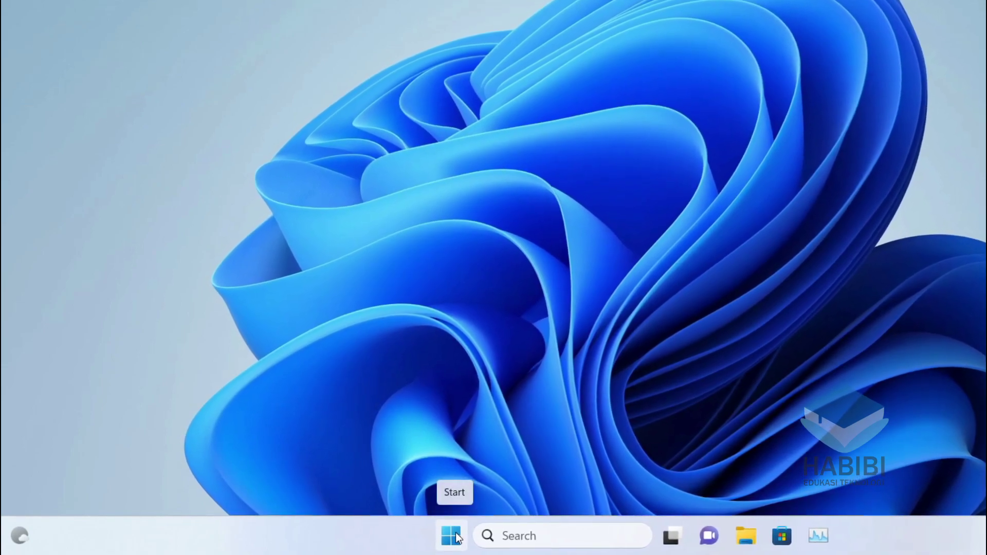
Step: Open Device Manager and select the ELAN Input Device under Mice and other pointing devices
right_click(453, 535)
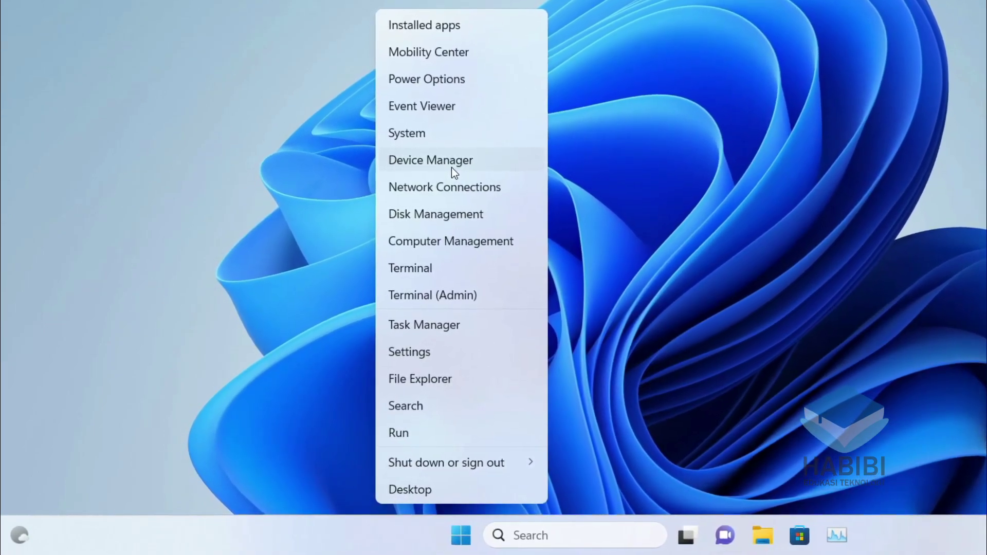
click(456, 165)
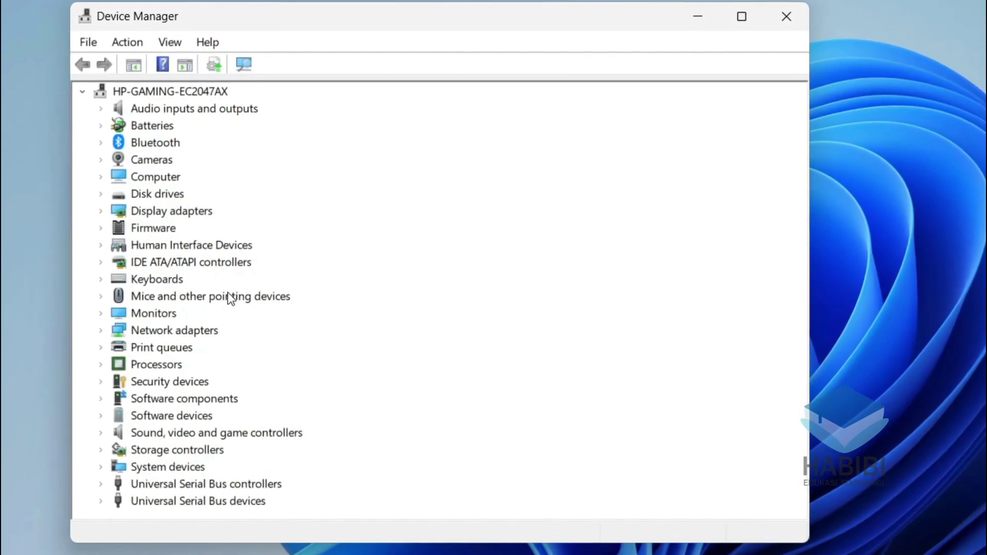
double_click(230, 298)
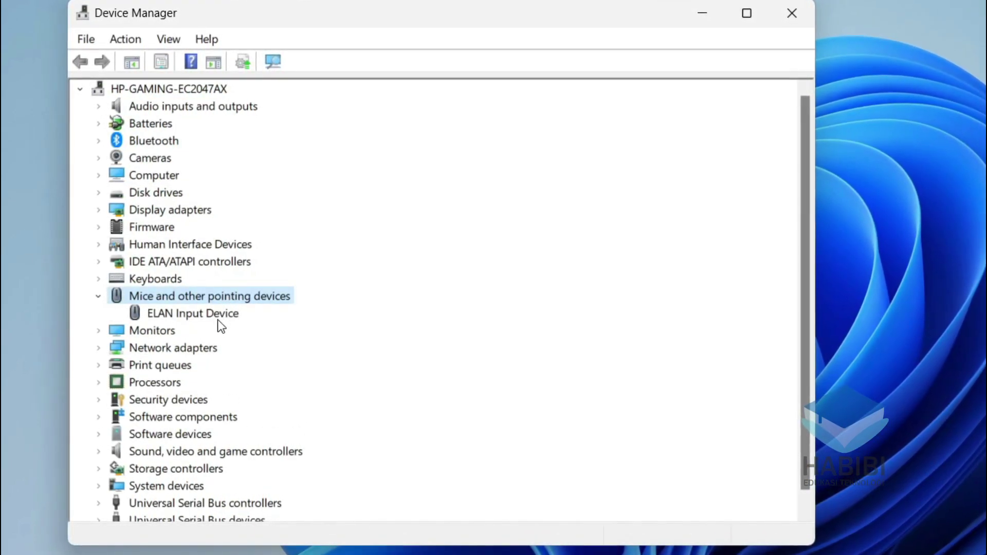
click(218, 318)
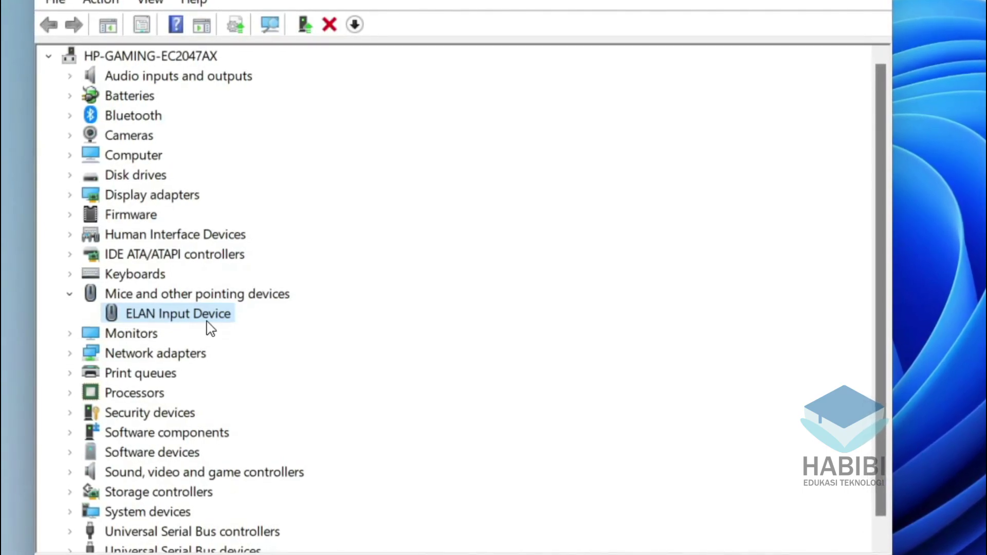
Step: Run an automatic driver update search for the ELAN Input Device and close the update wizard
right_click(205, 323)
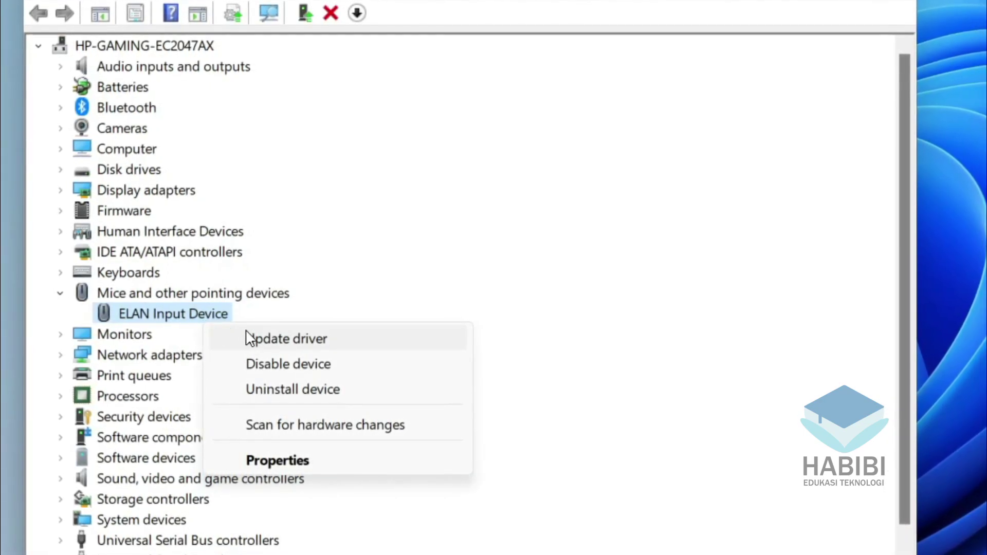
click(322, 336)
click(430, 274)
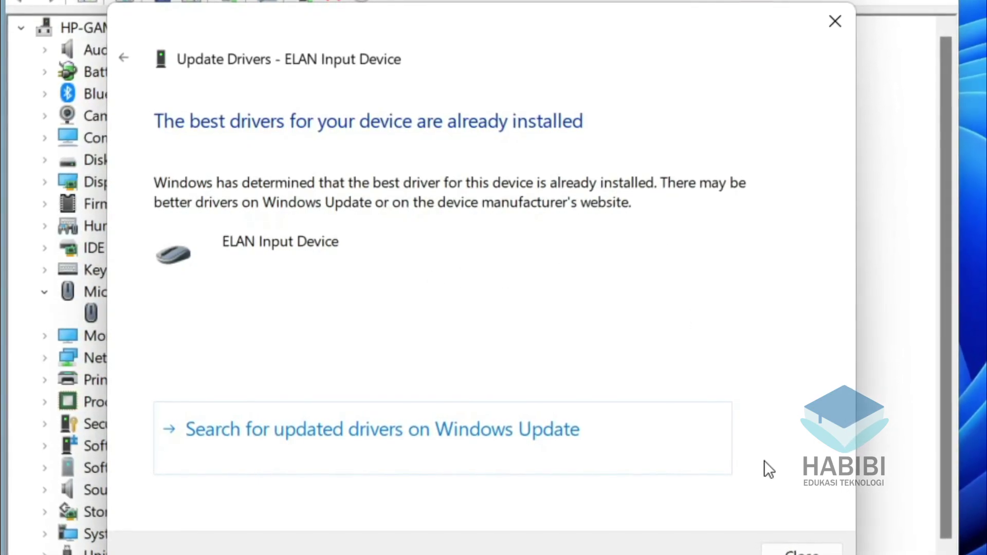
click(801, 550)
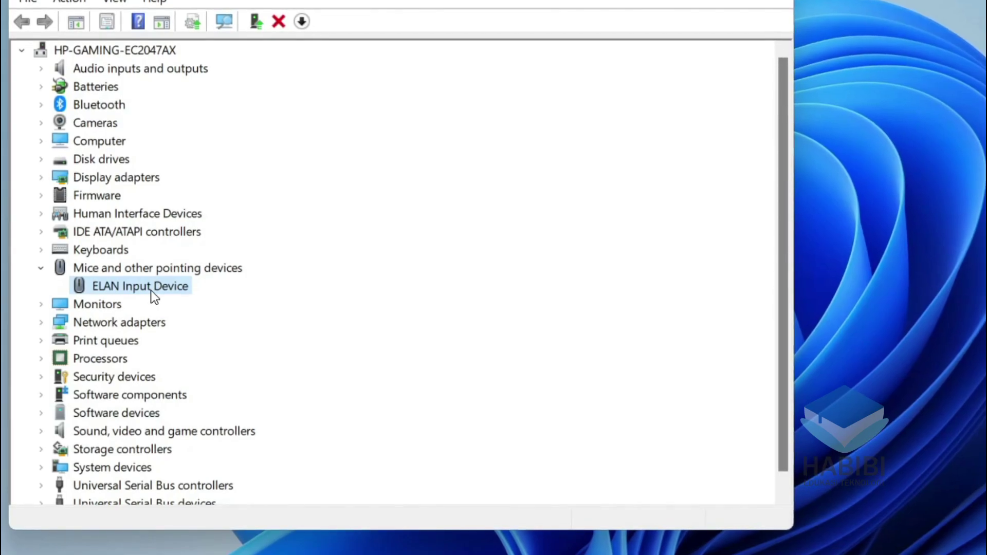
right_click(150, 291)
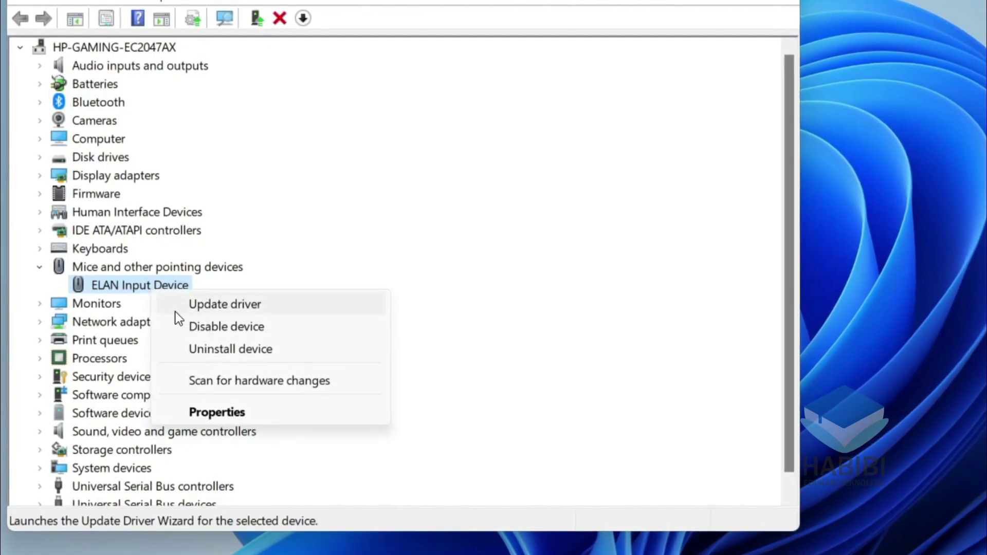
click(211, 352)
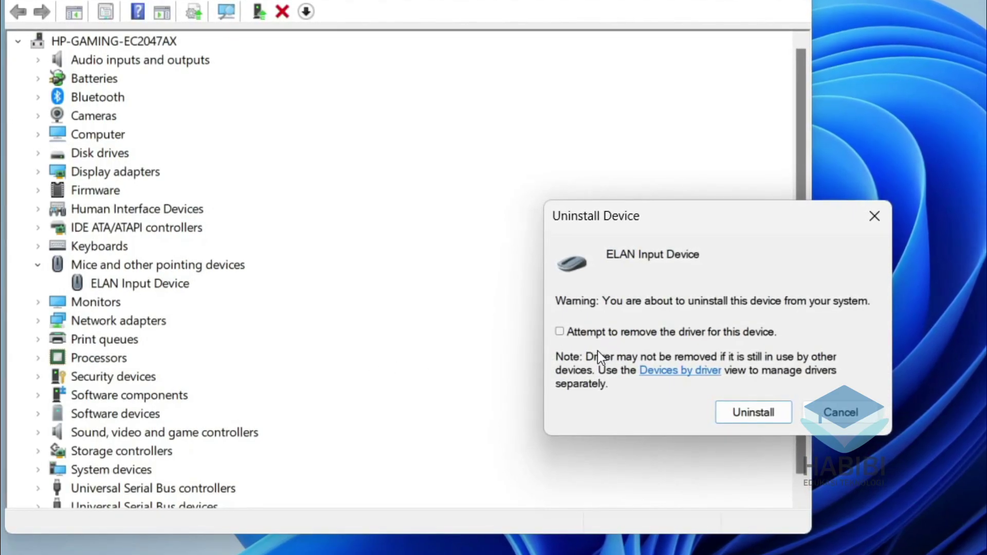
click(594, 334)
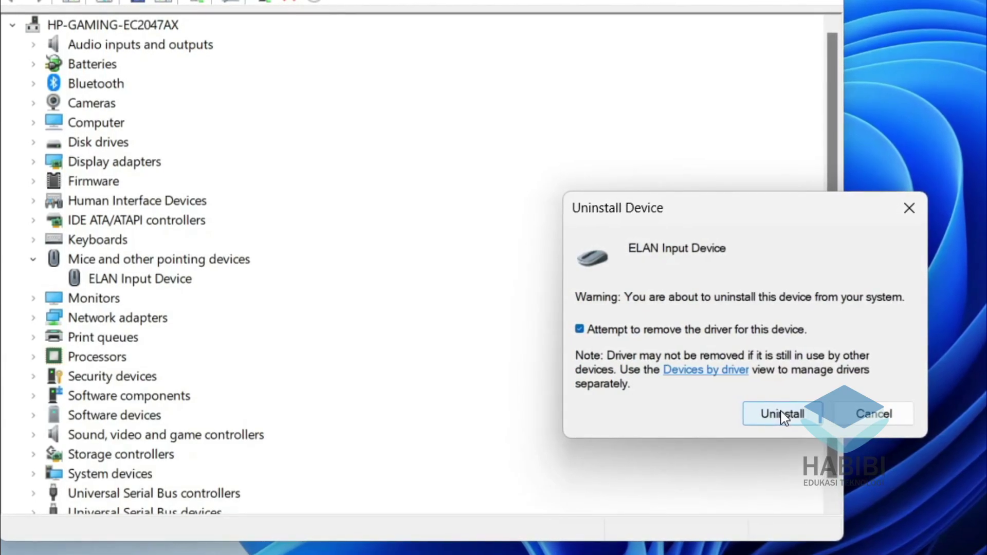
click(872, 424)
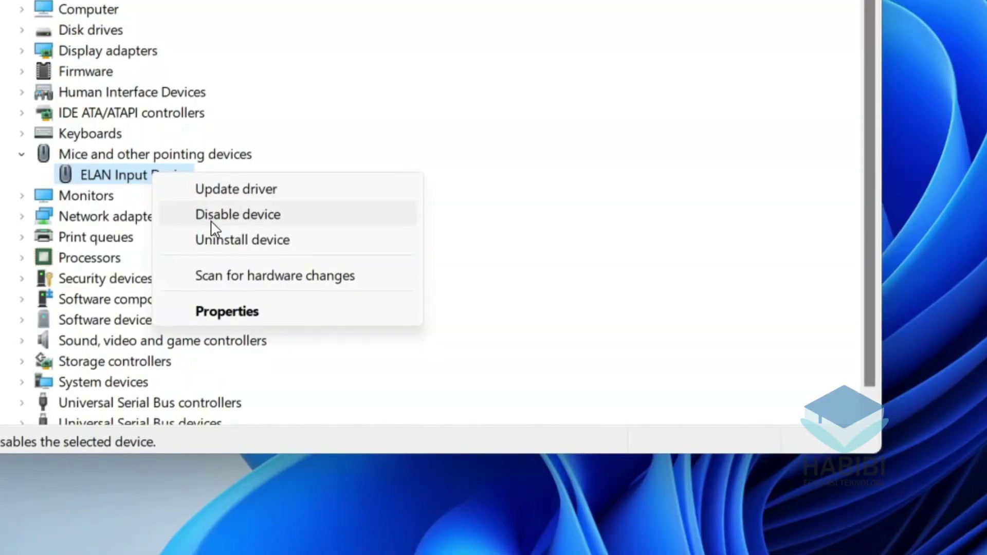
Step: Disable the ELAN Input Device and enable it again
click(177, 262)
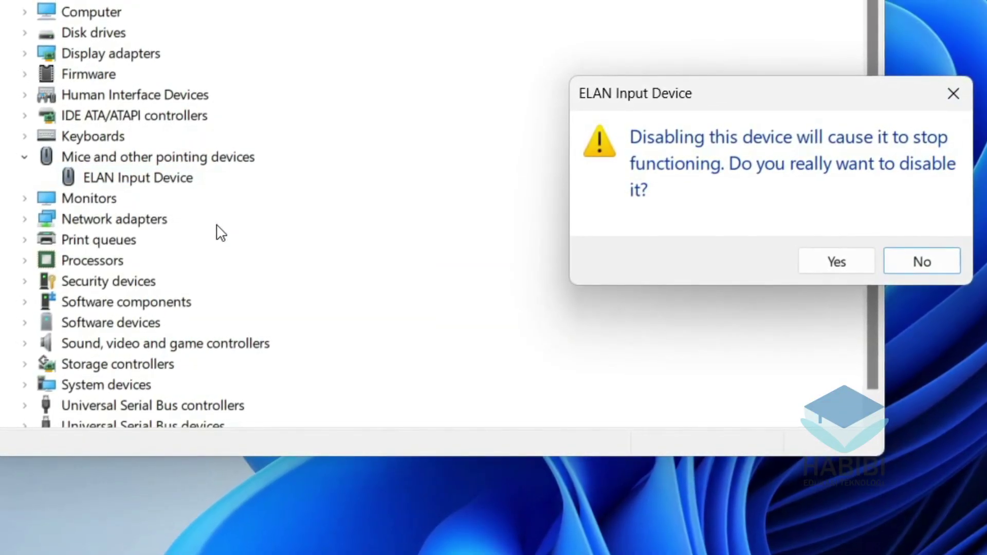
click(839, 264)
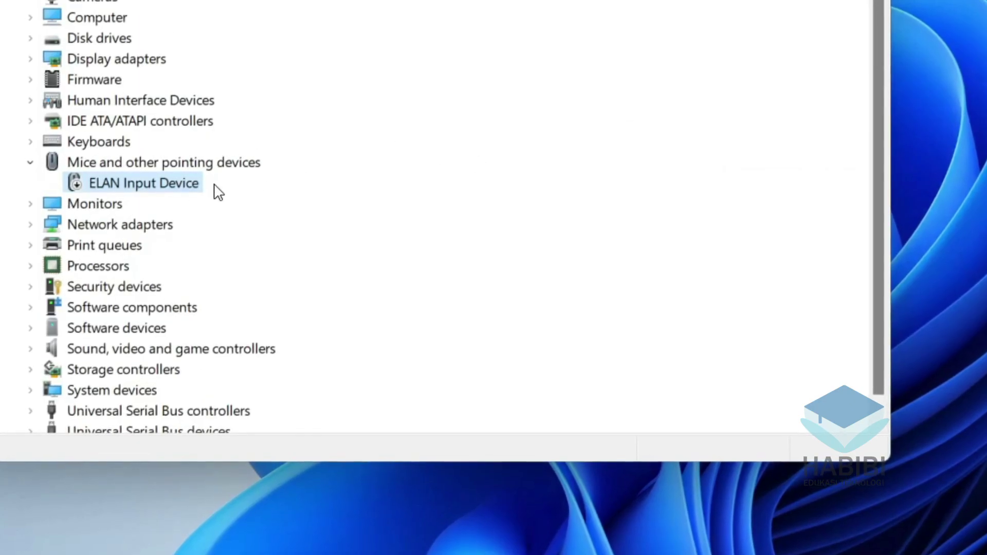
right_click(148, 187)
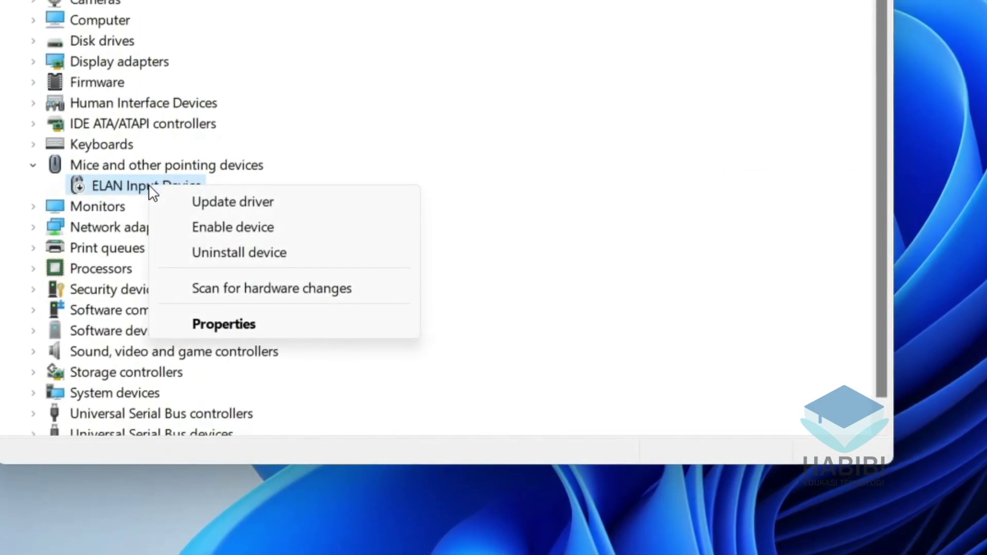
click(218, 232)
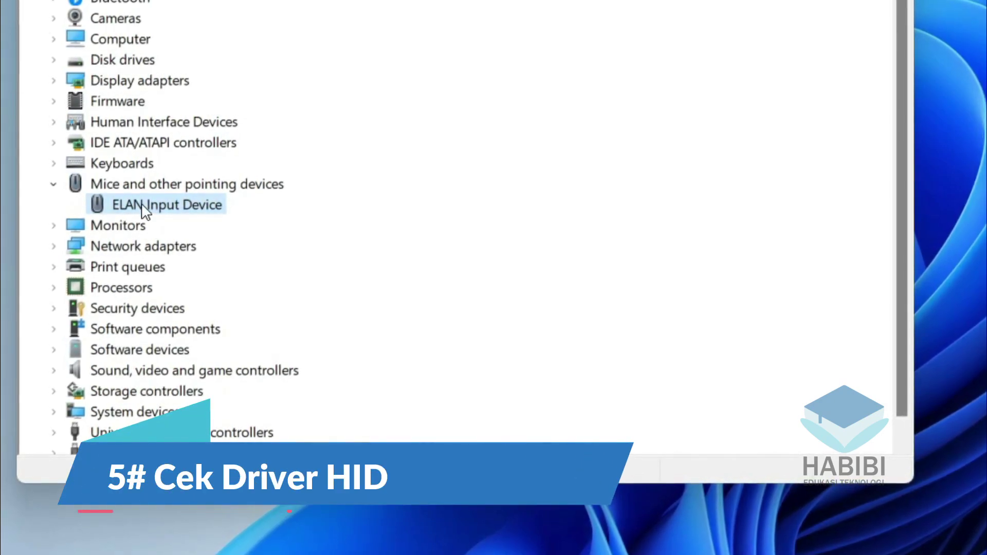
Step: Run an automatic driver update search for the ELAN PrecisionTouchpad Filter Driver under Human Interface Devices, and close the wizard
click(114, 134)
double_click(116, 133)
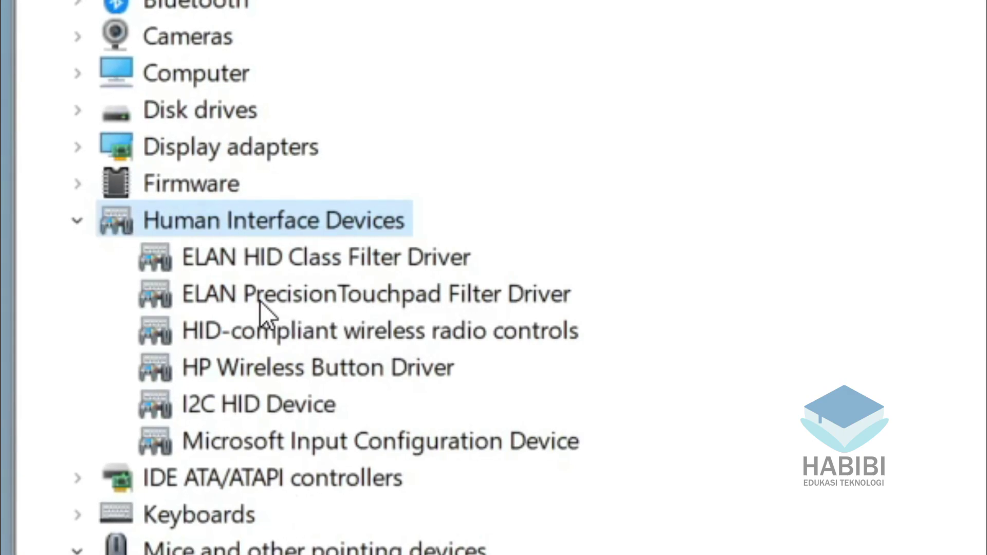
right_click(290, 302)
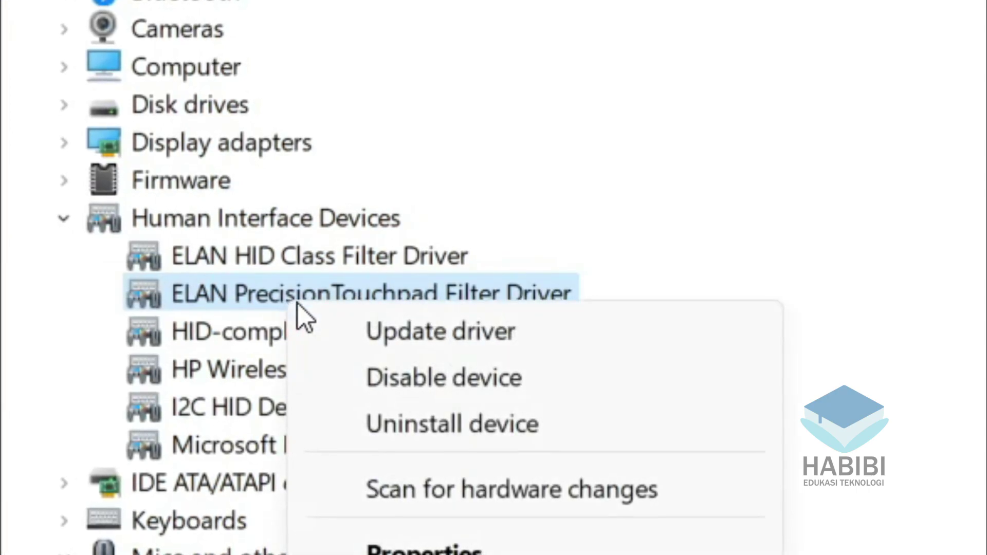
click(387, 345)
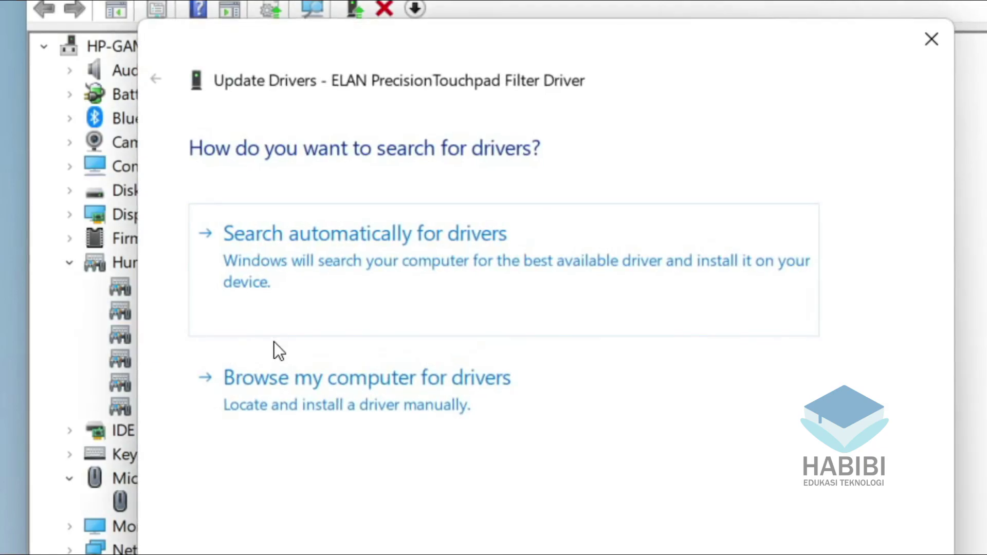
click(328, 318)
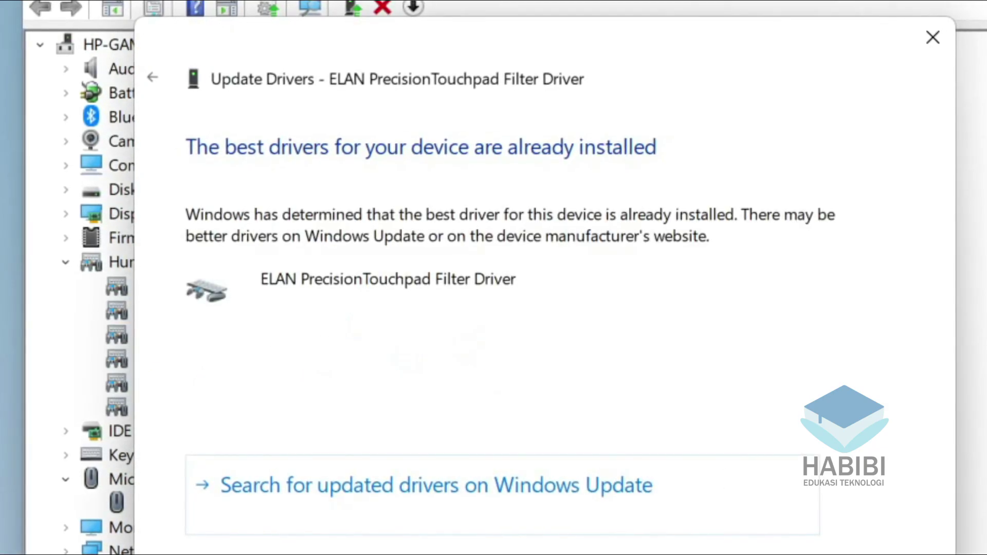
click(884, 554)
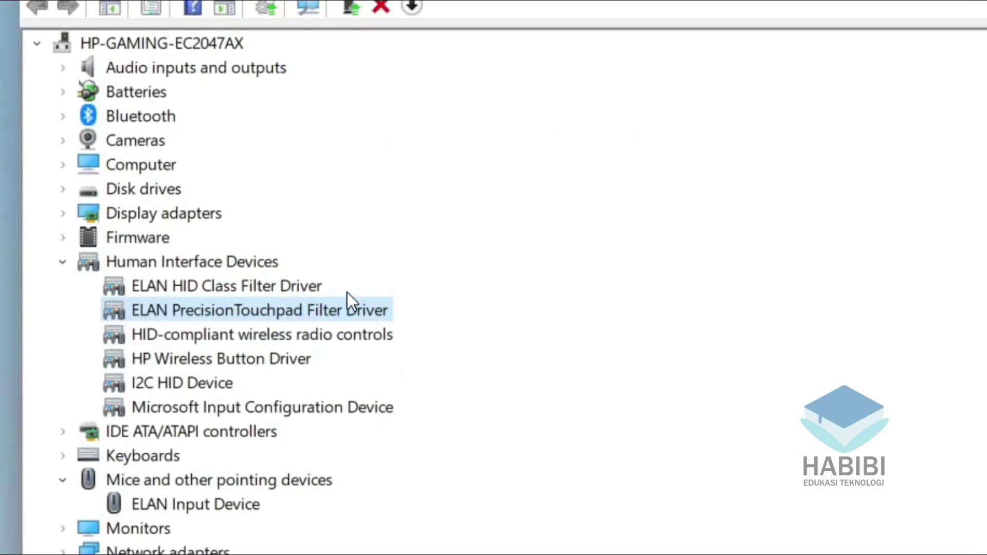
Step: Open the ELAN PrecisionTouchpad Filter Driver's driver properties and bring up the list of drivers available on the computer for a manual update
right_click(300, 308)
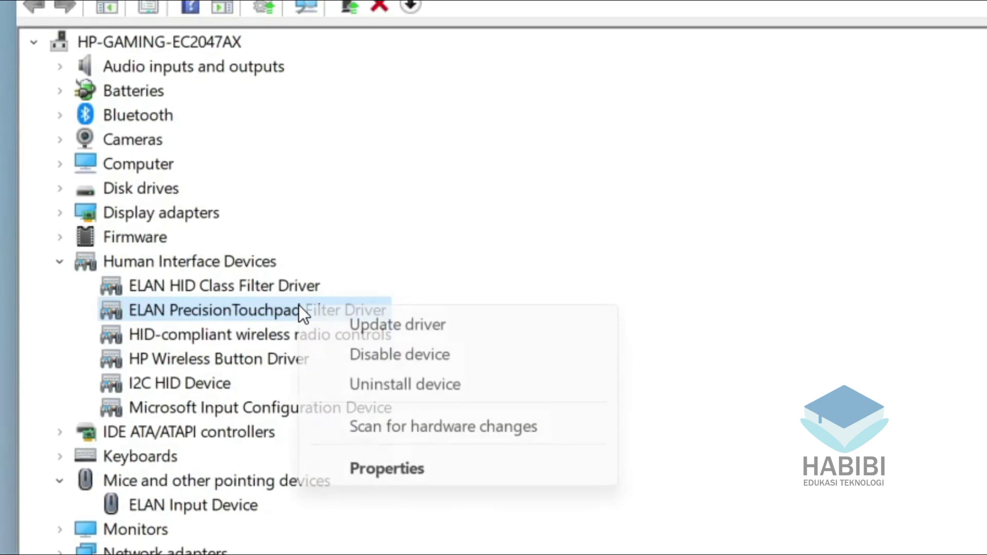
click(389, 468)
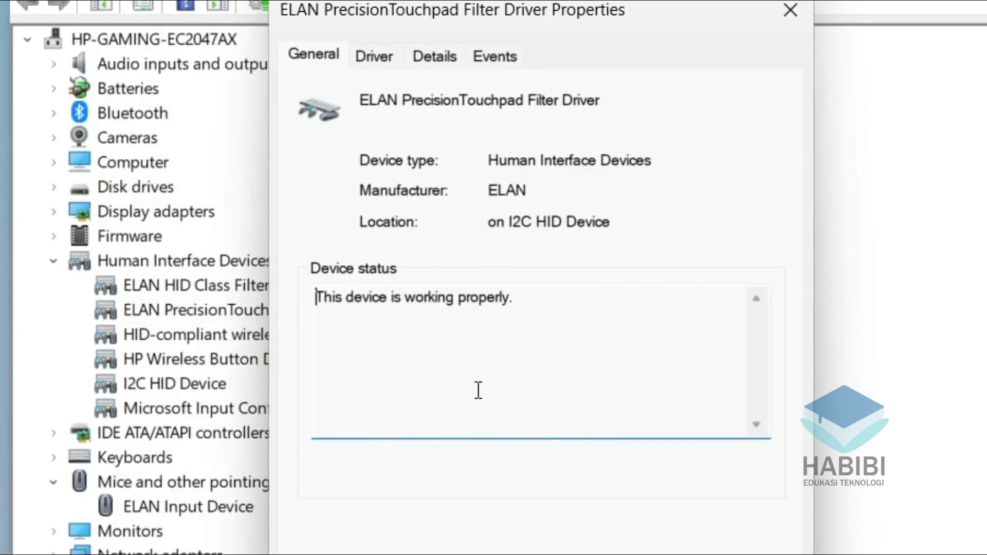
click(375, 51)
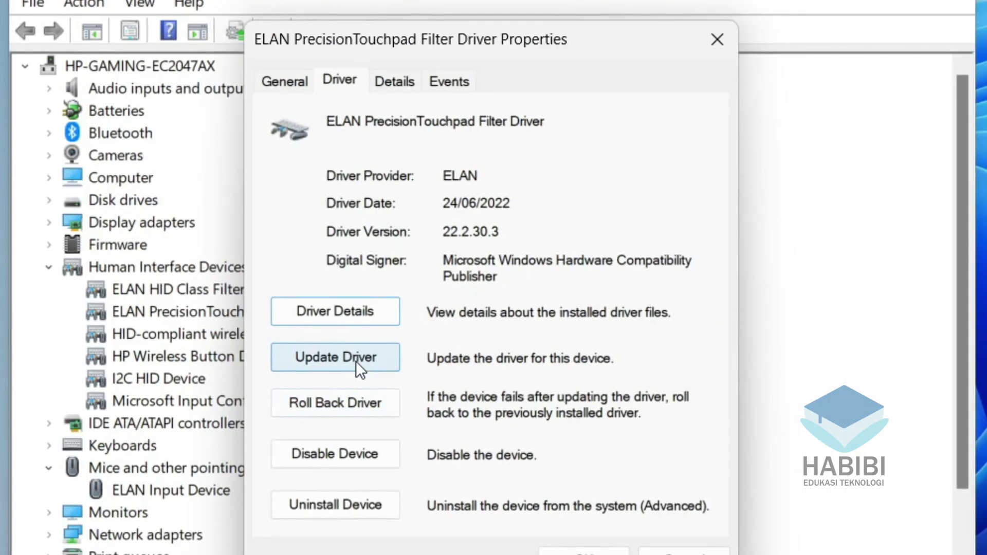
click(370, 363)
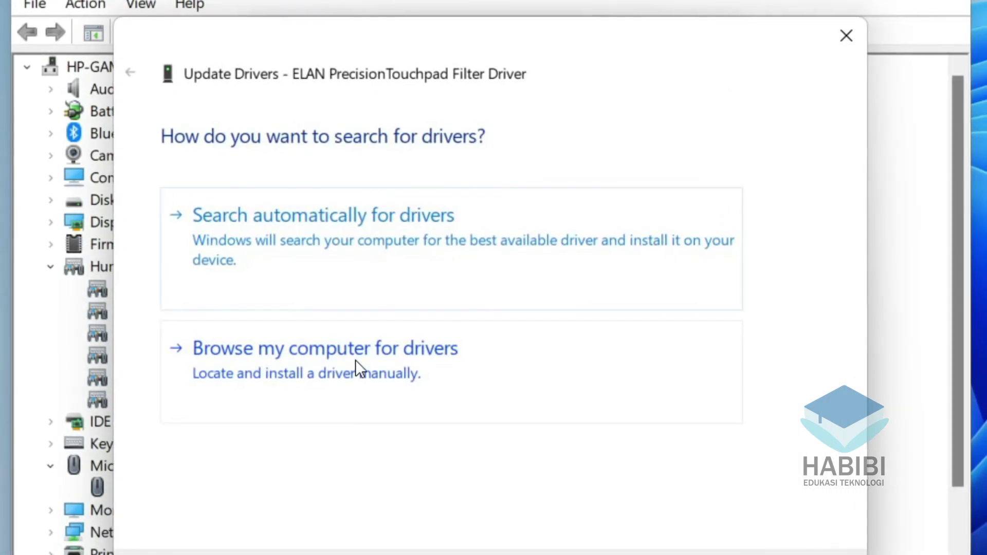
click(383, 376)
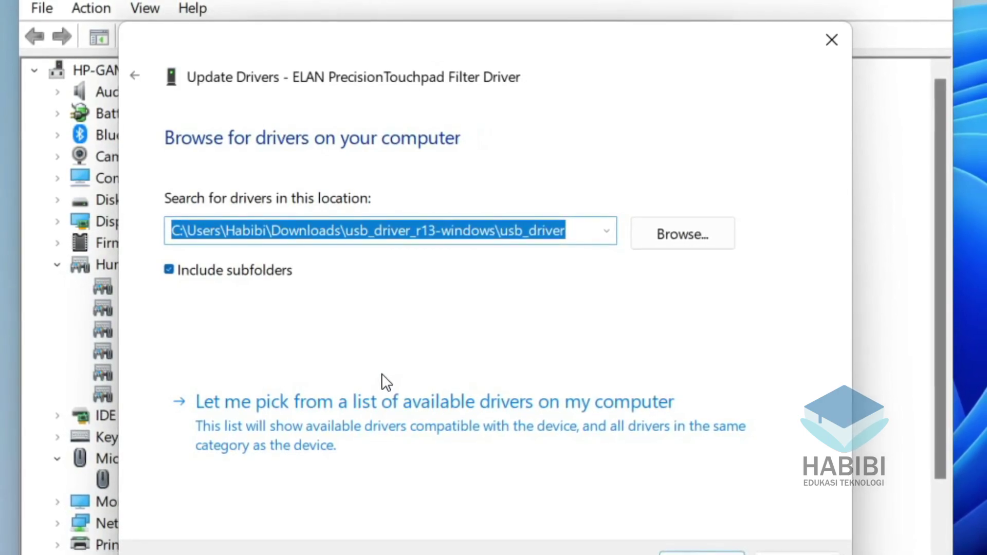
click(406, 424)
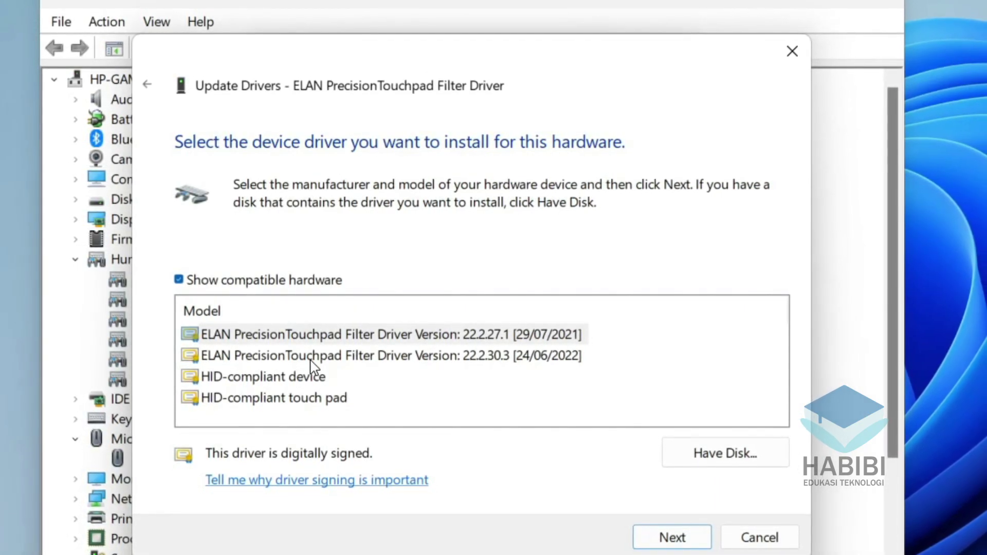
Step: Select driver version 22.2.30.3 and the HID-compliant touch pad alternately in the compatible driver list, and leave the update wizard
click(333, 360)
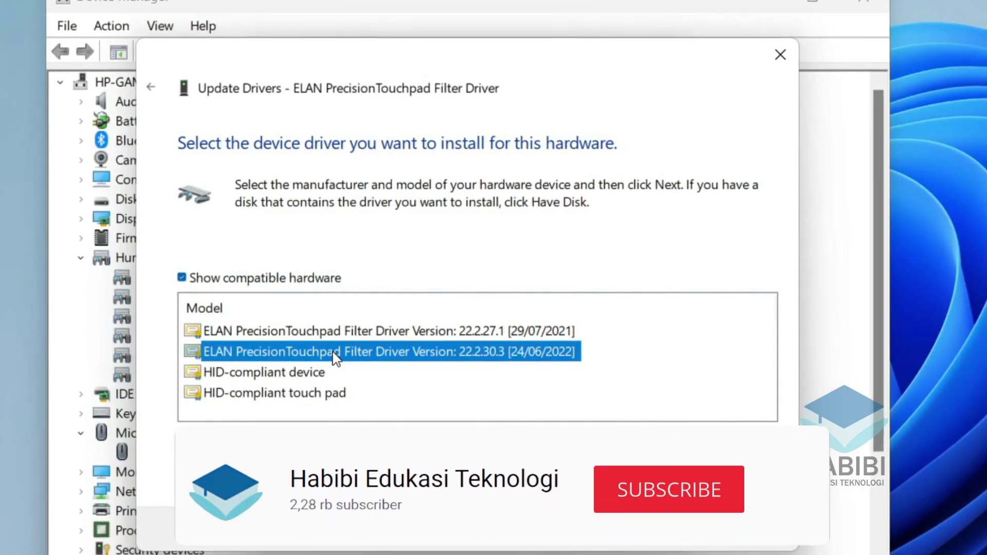
click(288, 396)
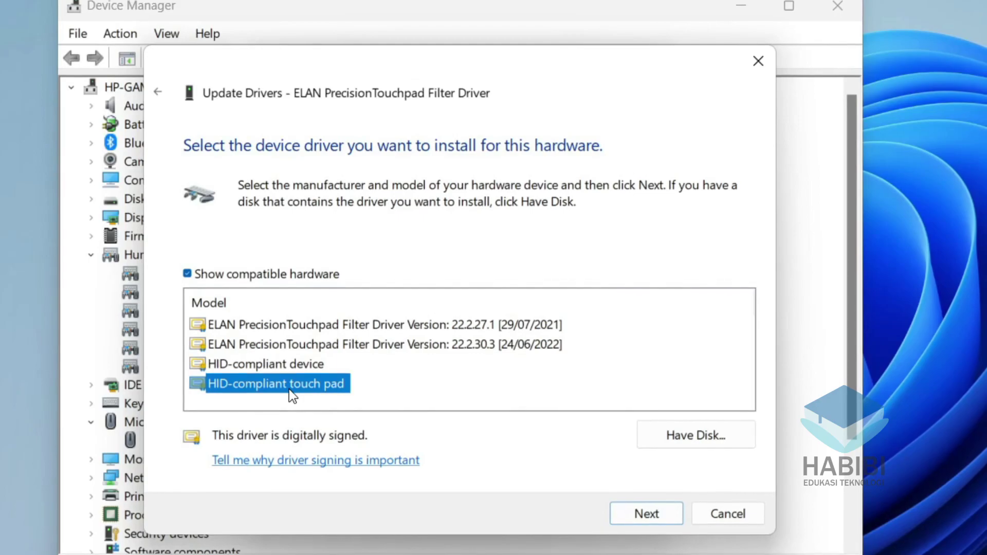
click(352, 344)
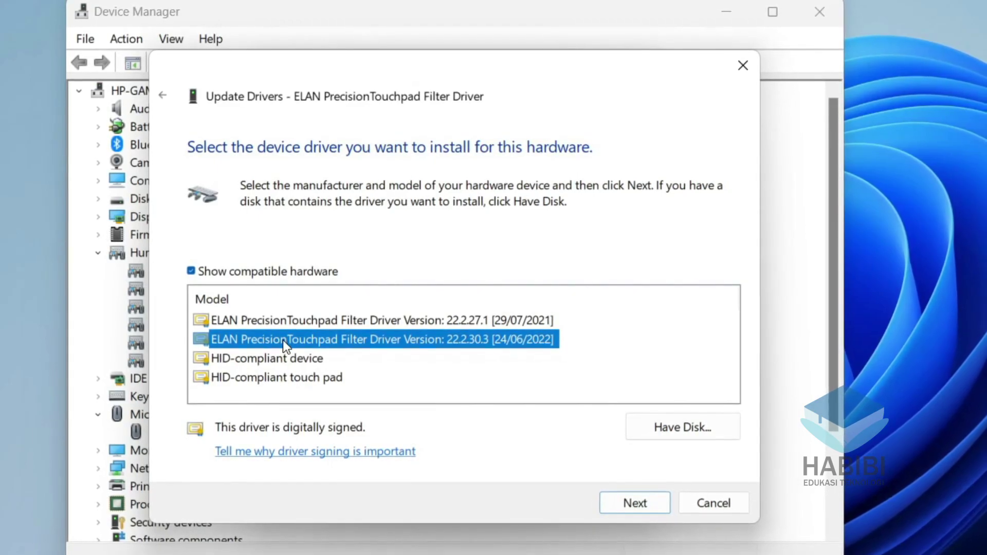
click(294, 376)
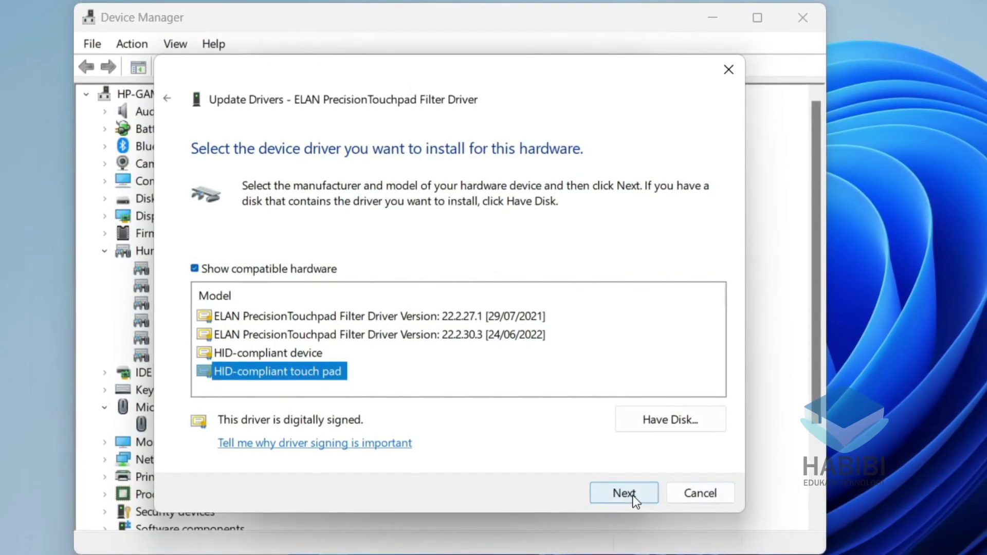
click(669, 493)
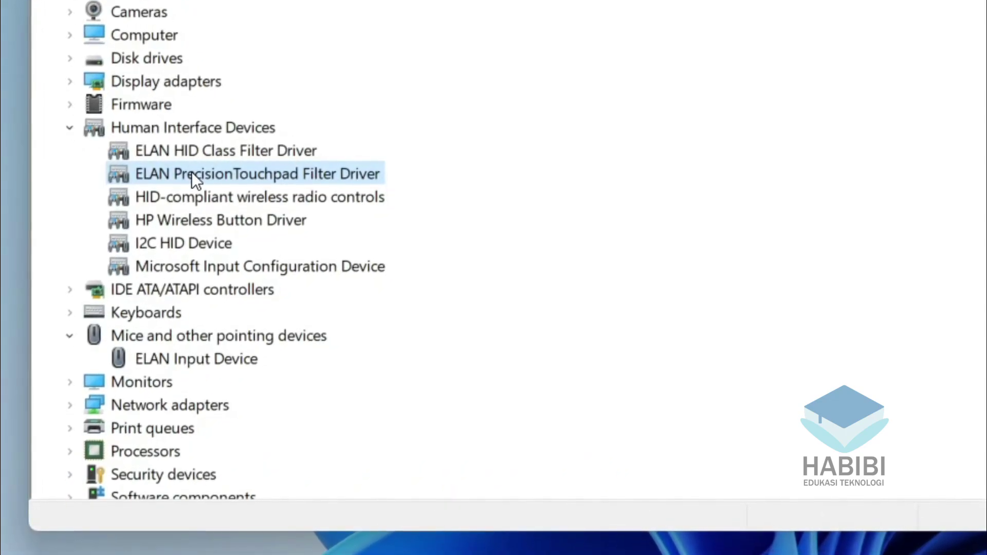
Step: Uninstall the ELAN PrecisionTouchpad Filter Driver device under Human Interface Devices, leaving the driver removal option unchecked
right_click(191, 171)
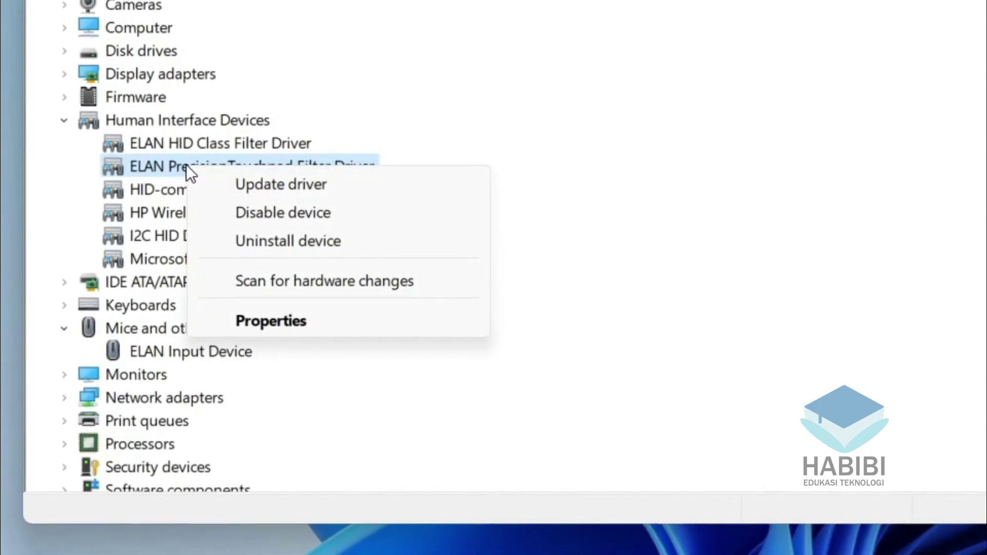
click(241, 236)
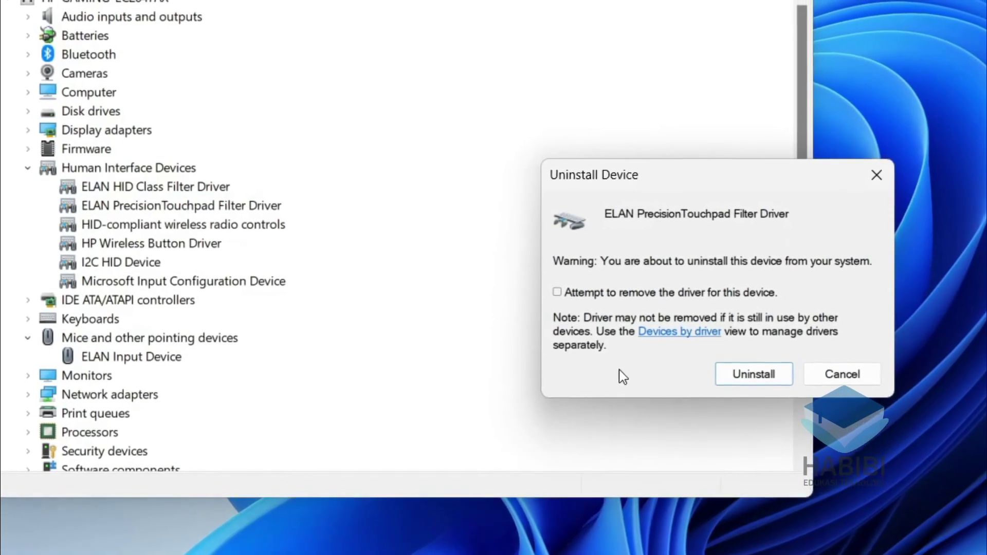
click(768, 386)
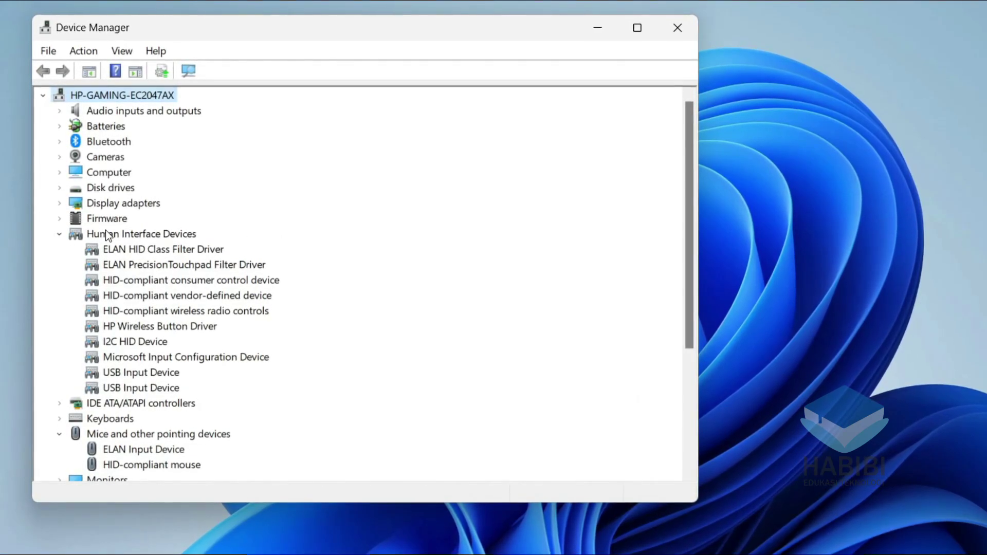
Step: Scan the computer for hardware changes and select the HID-compliant vendor-defined device under Human Interface Devices
click(92, 50)
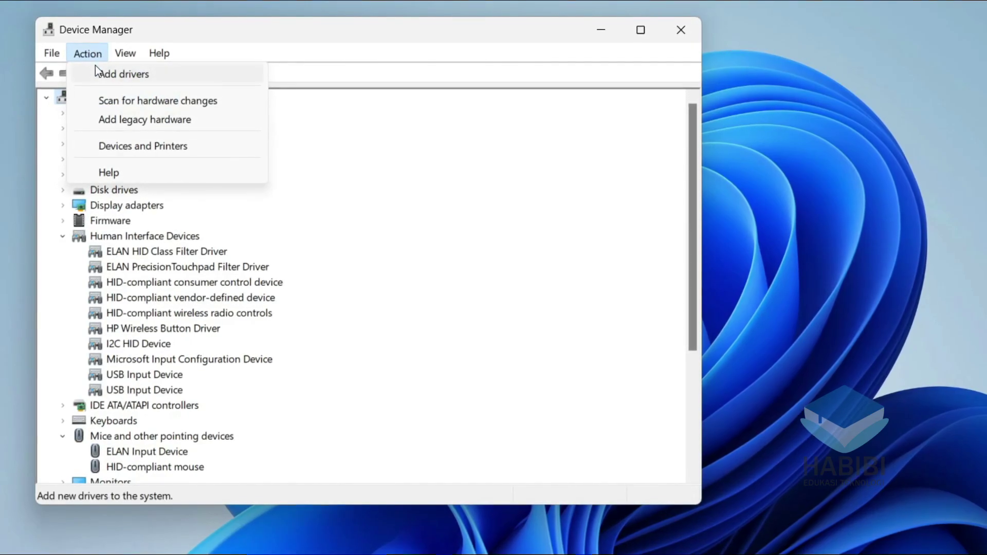
click(151, 101)
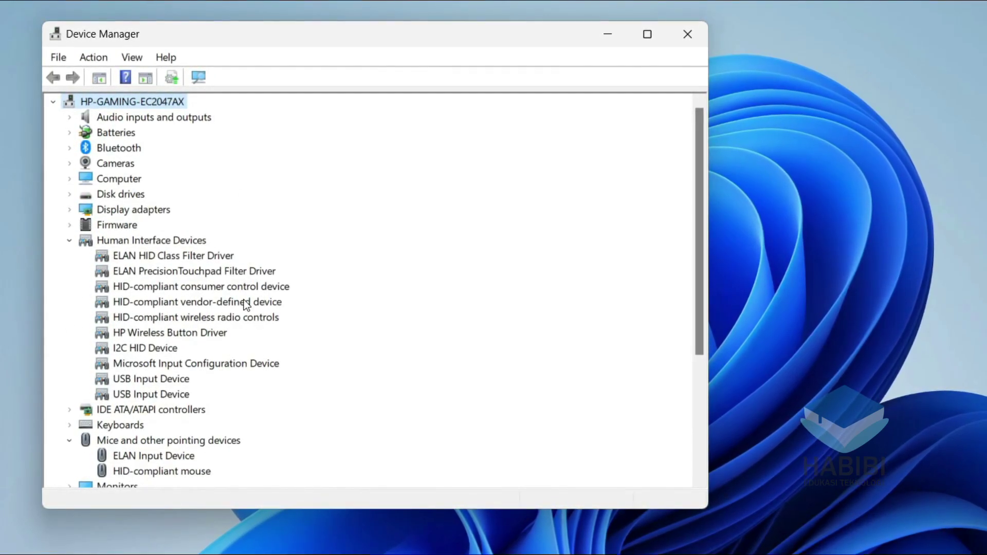
click(270, 302)
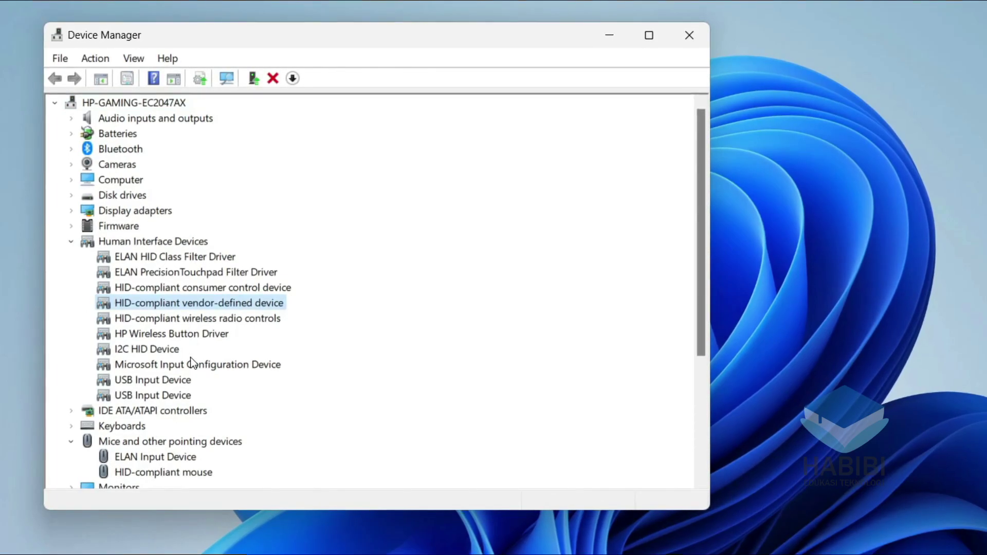